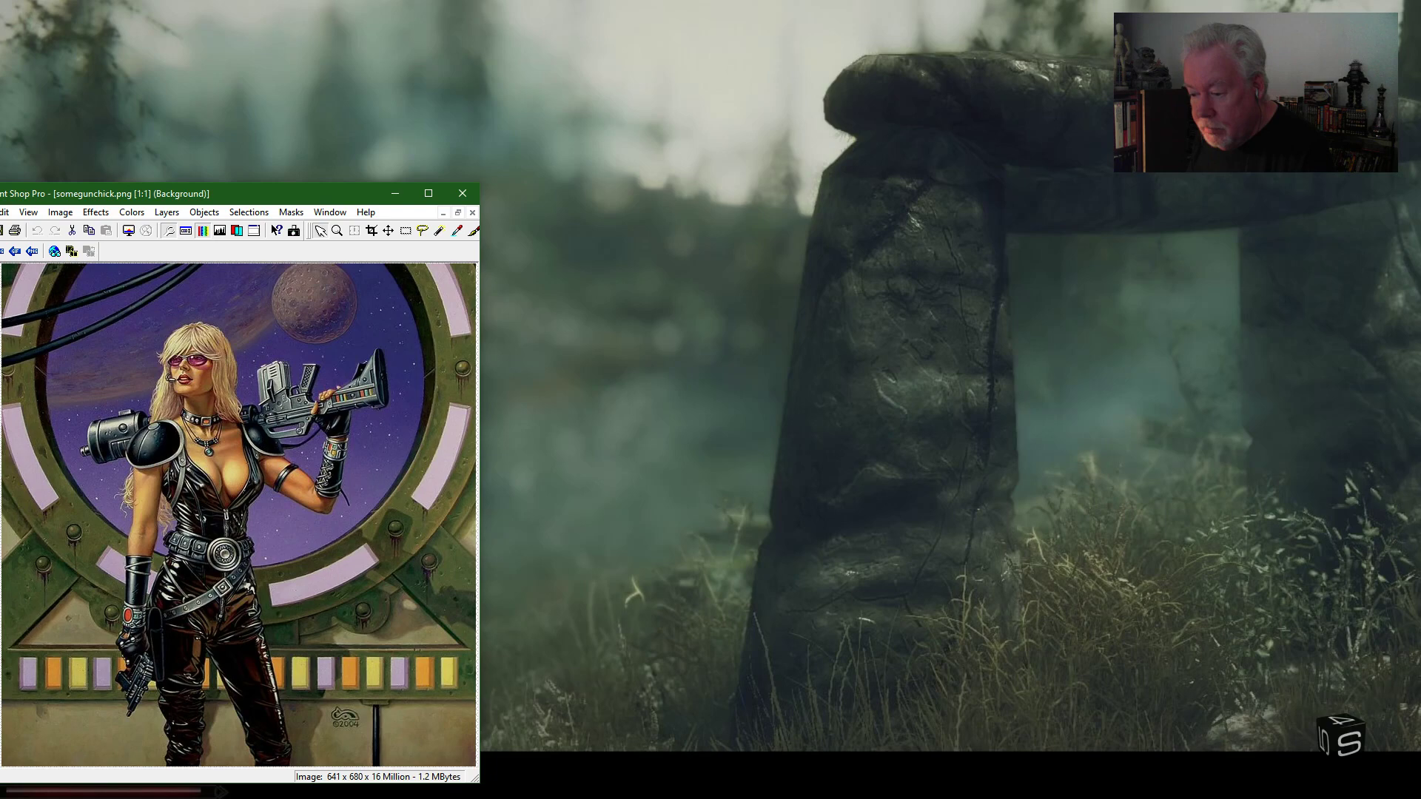
Step: Bring the PyImperialCharGen window with the Army Lance Corporal, age 32, beside the Paint Shop Pro portrait
key(alt+Tab)
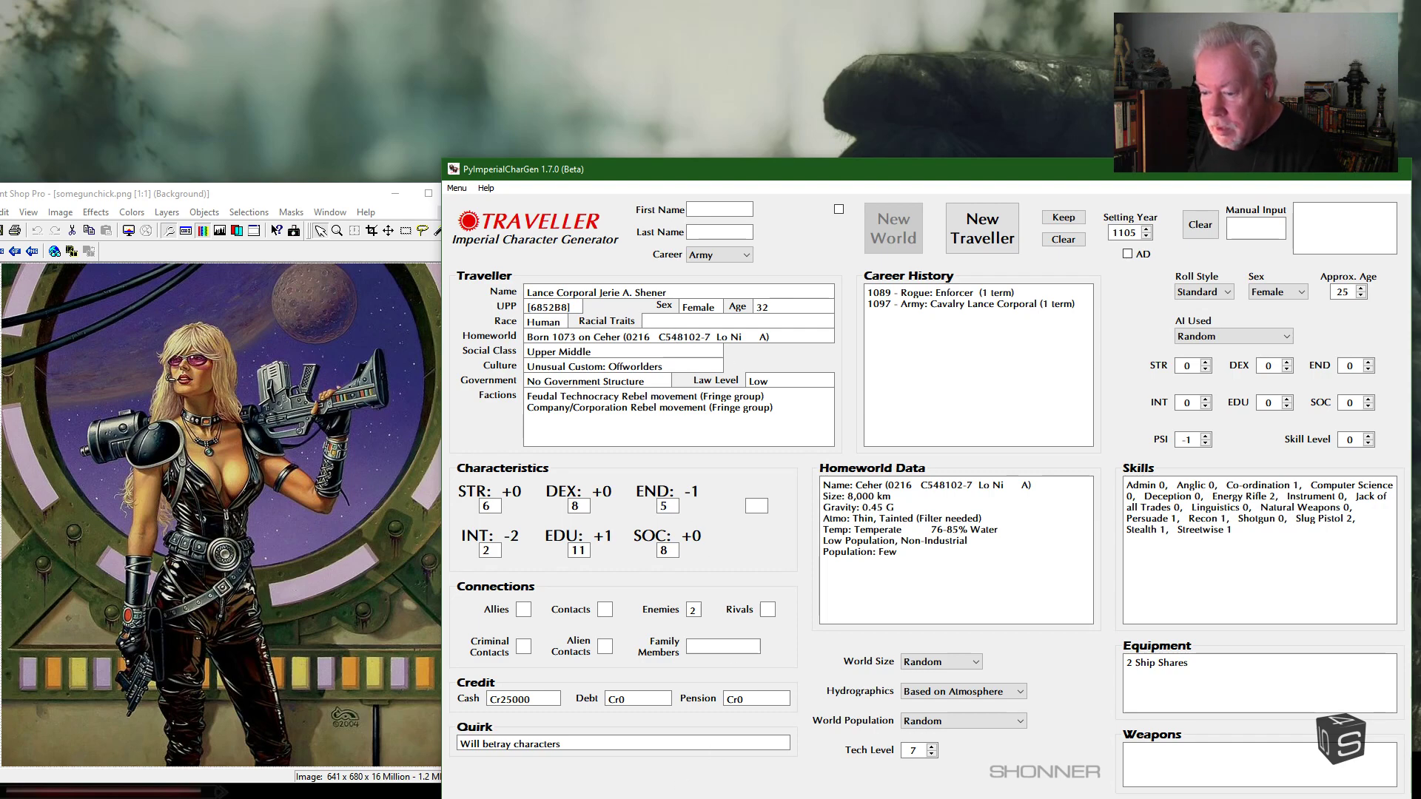
Step: Switch to the py.exe console log and move it up-right to show the Rogue Enforcer to Army Cavalry career
key(alt+Tab)
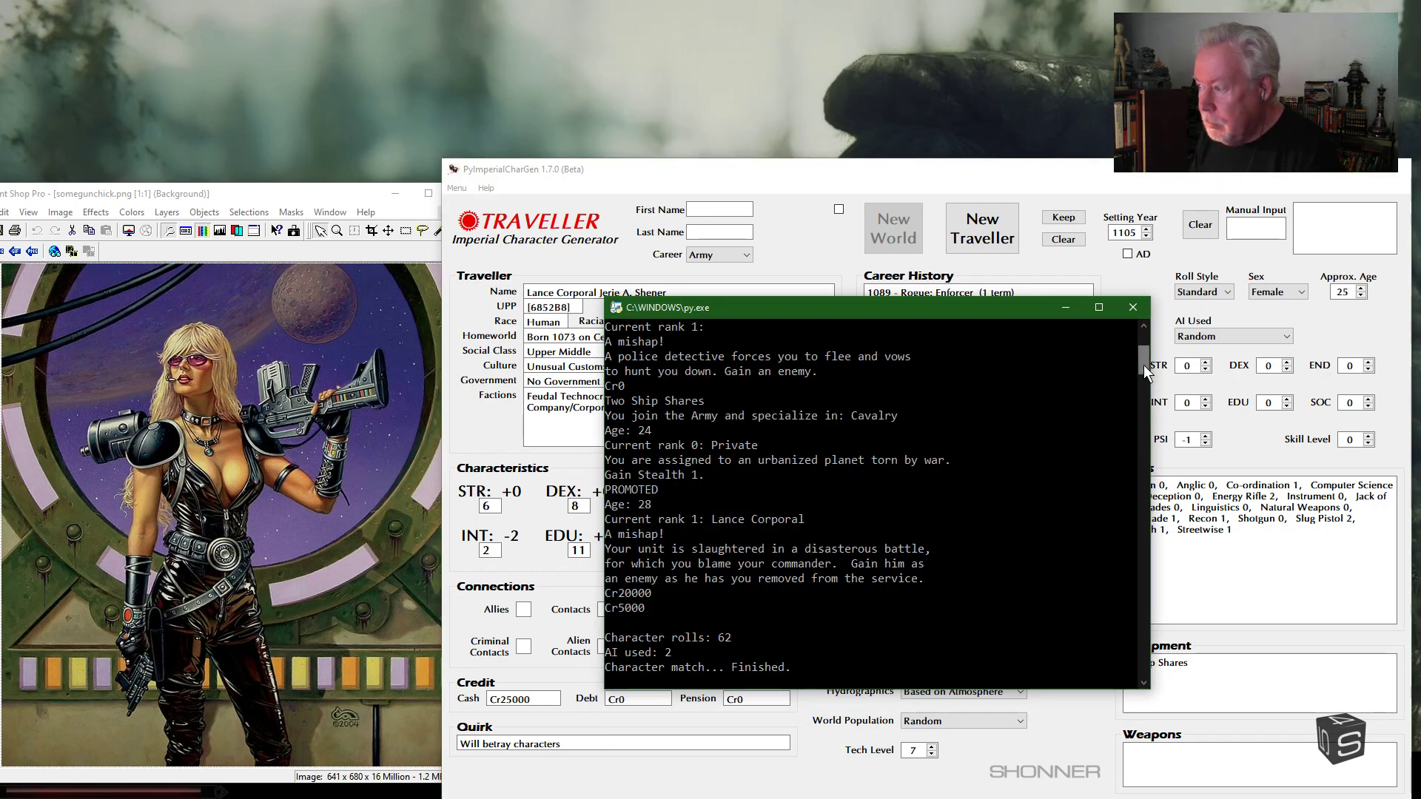
drag(1143, 365, 1146, 336)
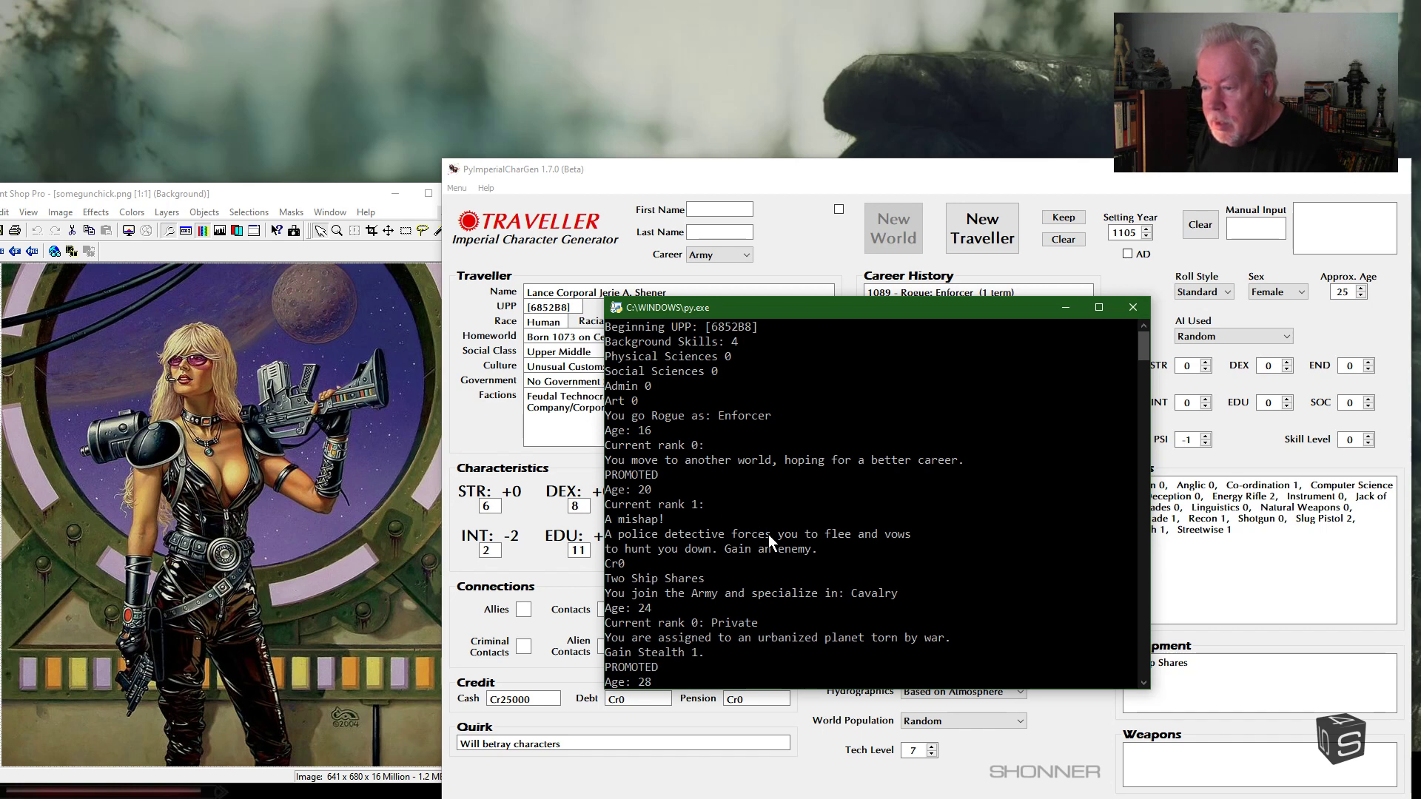
scroll(769, 534, down, 1)
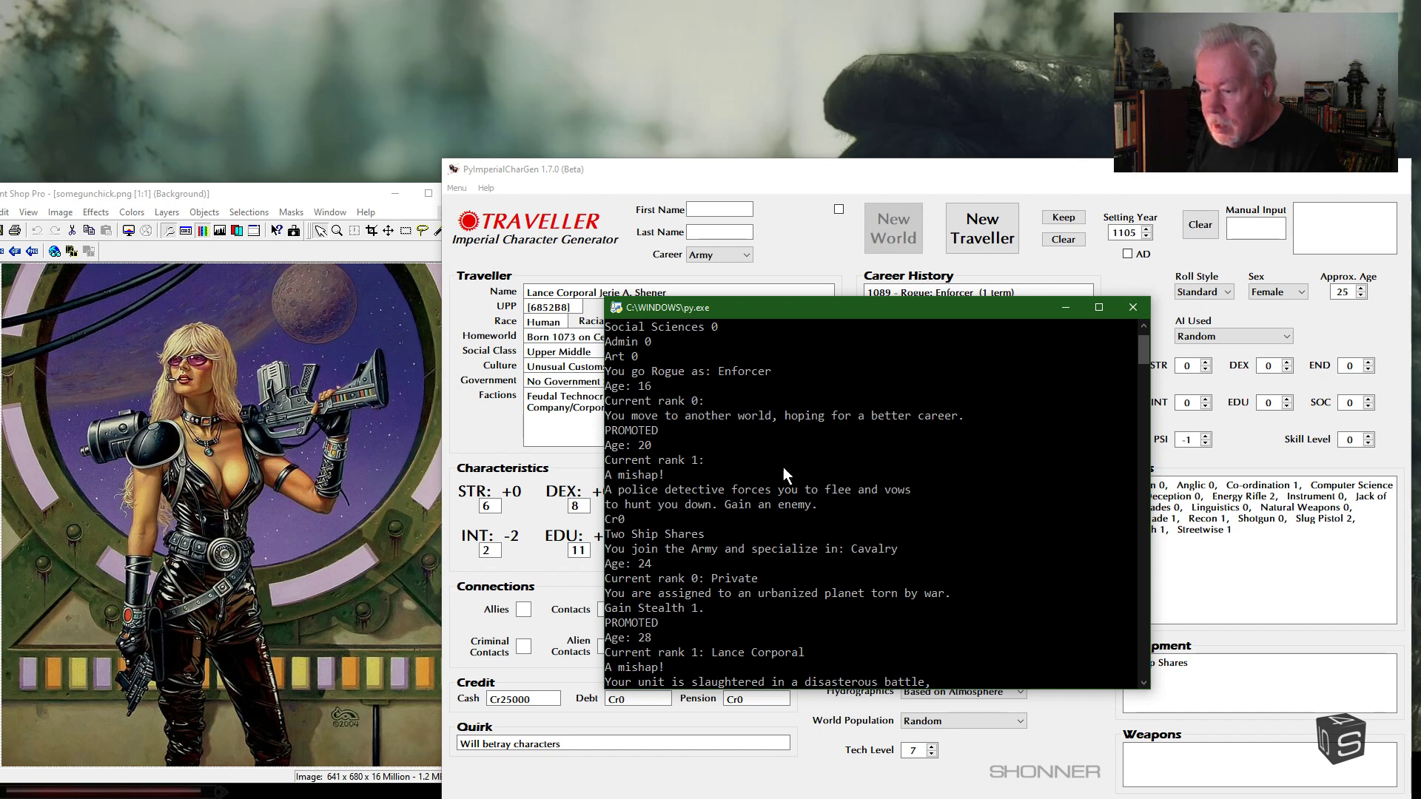
mouse_move(818, 318)
mouse_down()
mouse_move(865, 225)
mouse_move(984, 284)
mouse_move(918, 265)
mouse_move(909, 244)
mouse_up()
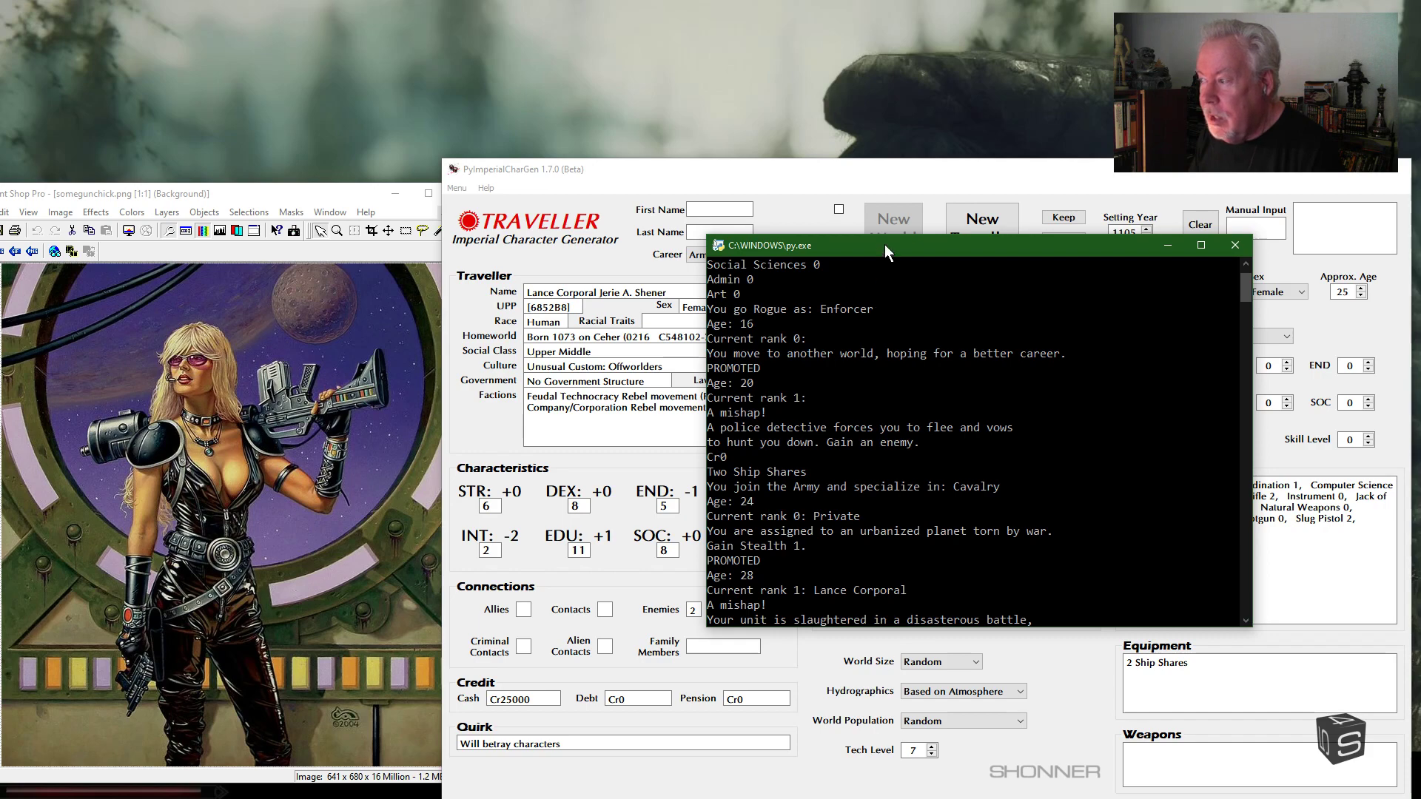
Step: Reposition the console log to the right so the Traveller fields and characteristics show again
mouse_move(886, 245)
mouse_down()
mouse_move(906, 507)
mouse_move(901, 437)
mouse_up()
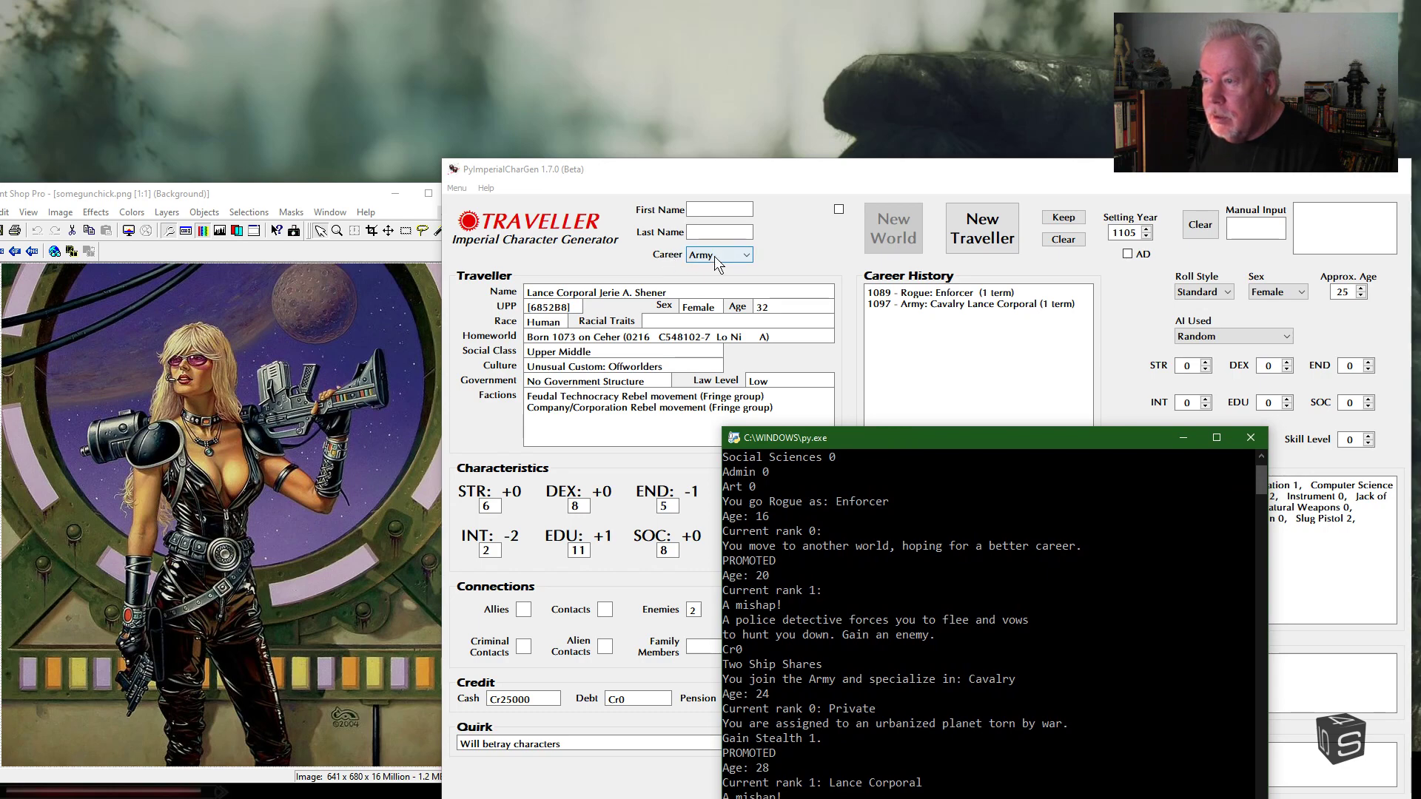
drag(864, 437, 837, 282)
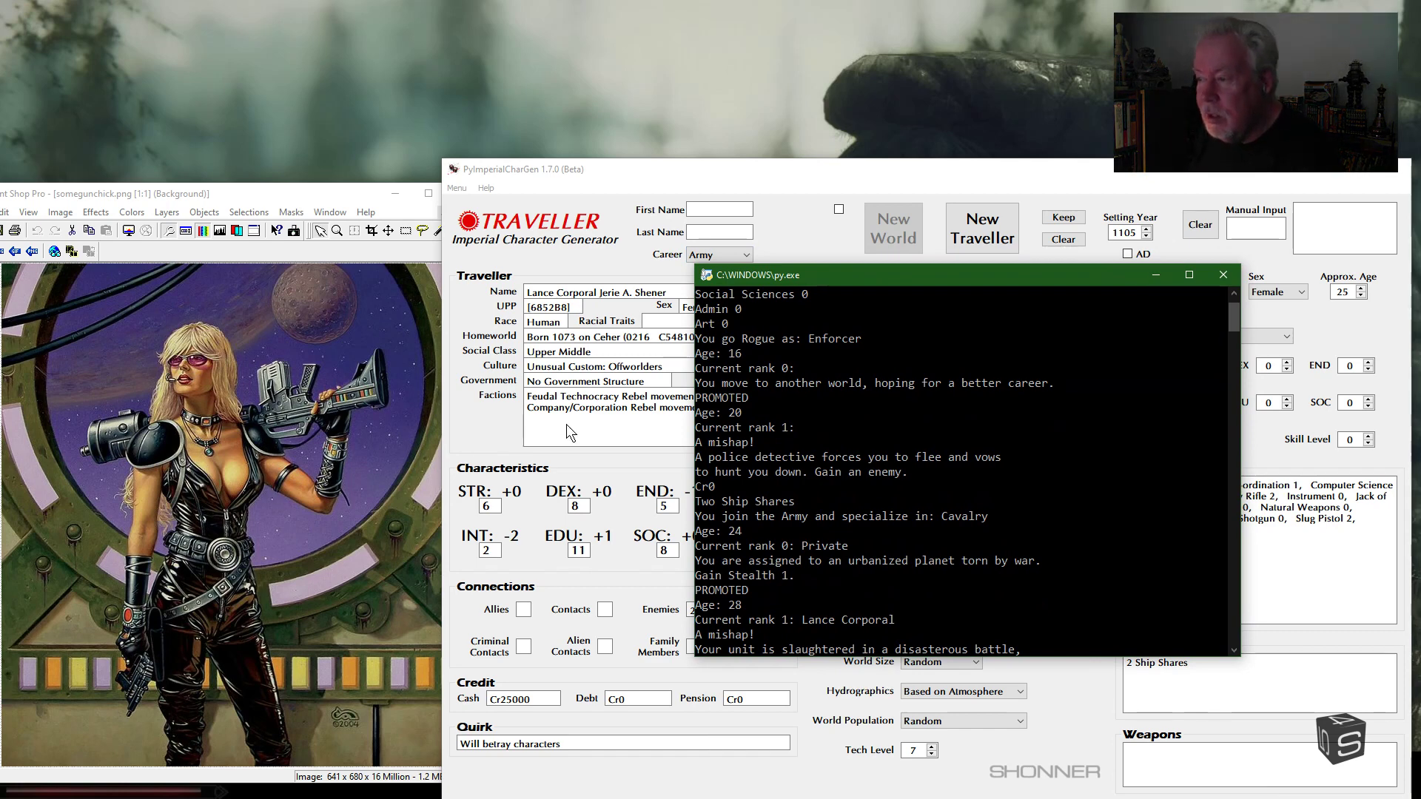
mouse_move(877, 272)
mouse_down()
mouse_move(1033, 295)
mouse_move(1024, 270)
mouse_up()
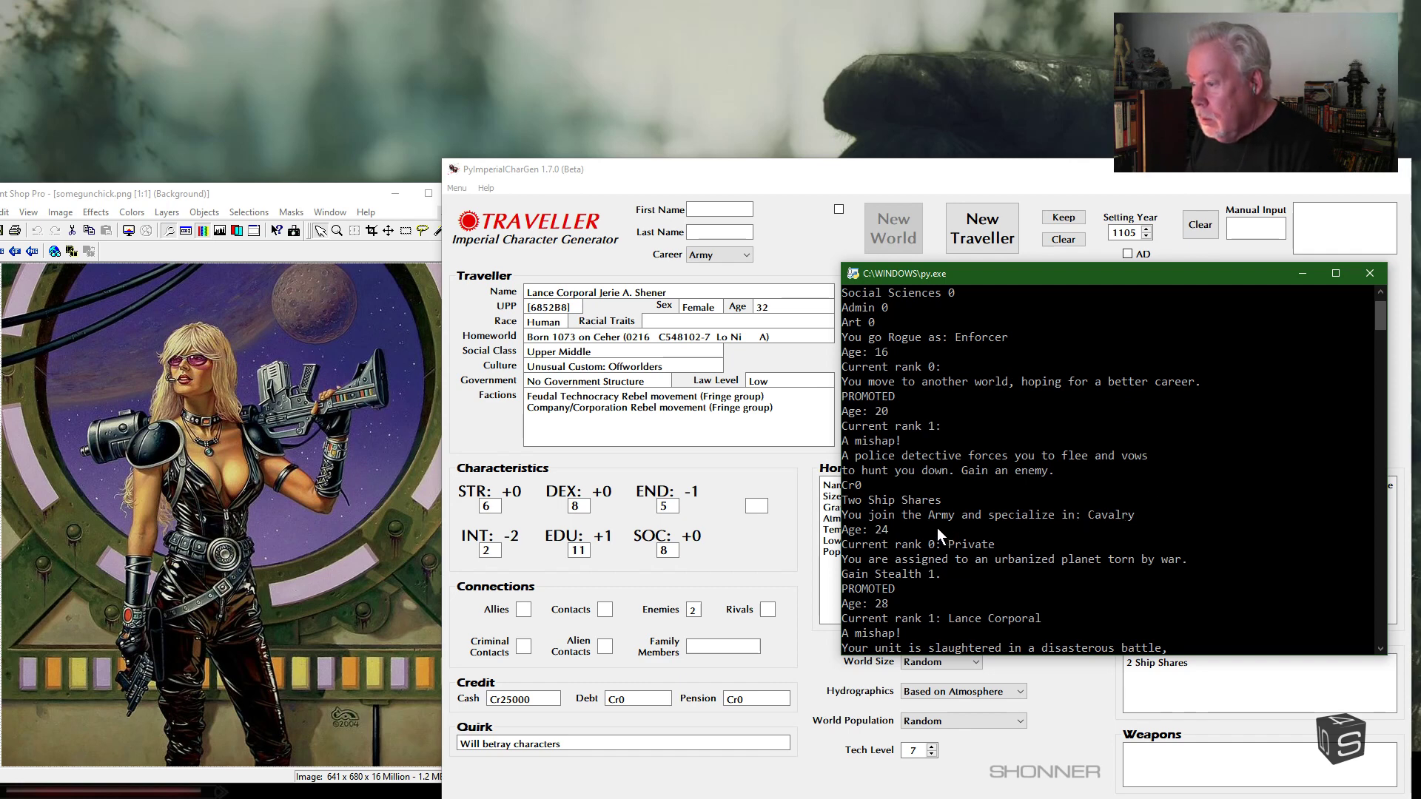
Step: Scroll the log to its last lines: 62 character rolls, AI used 2, match finished
scroll(970, 559, down, 1)
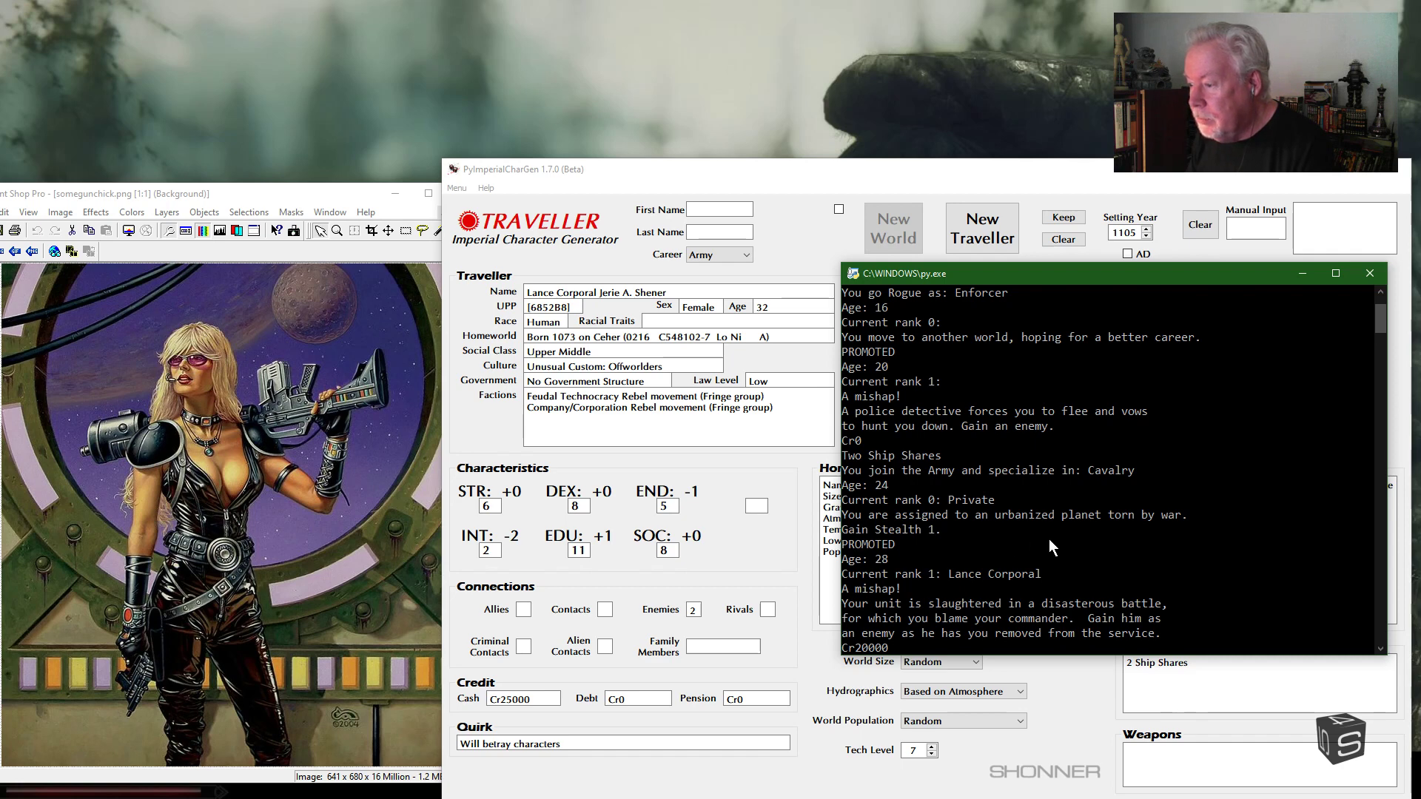
scroll(1049, 538, down, 1)
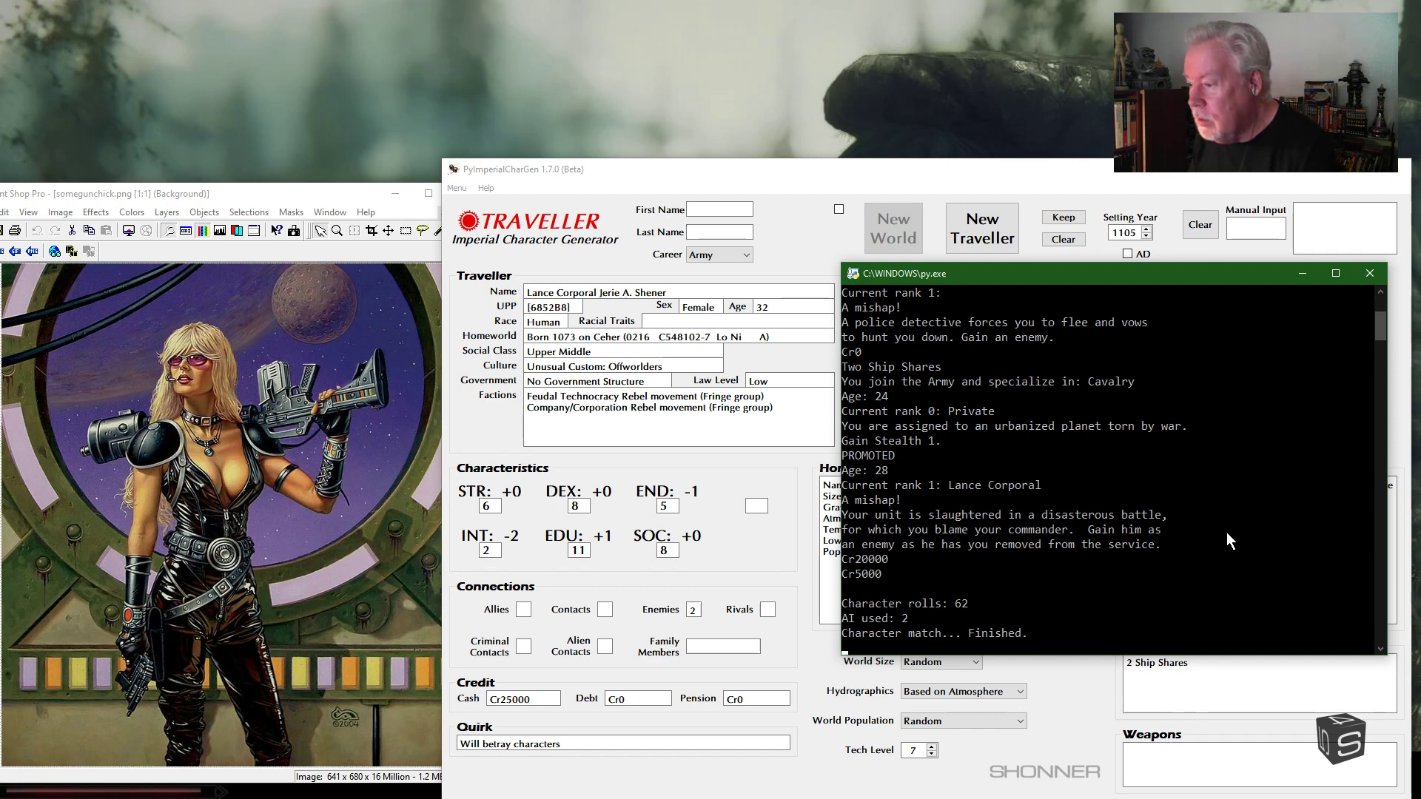
scroll(1236, 560, down, 1)
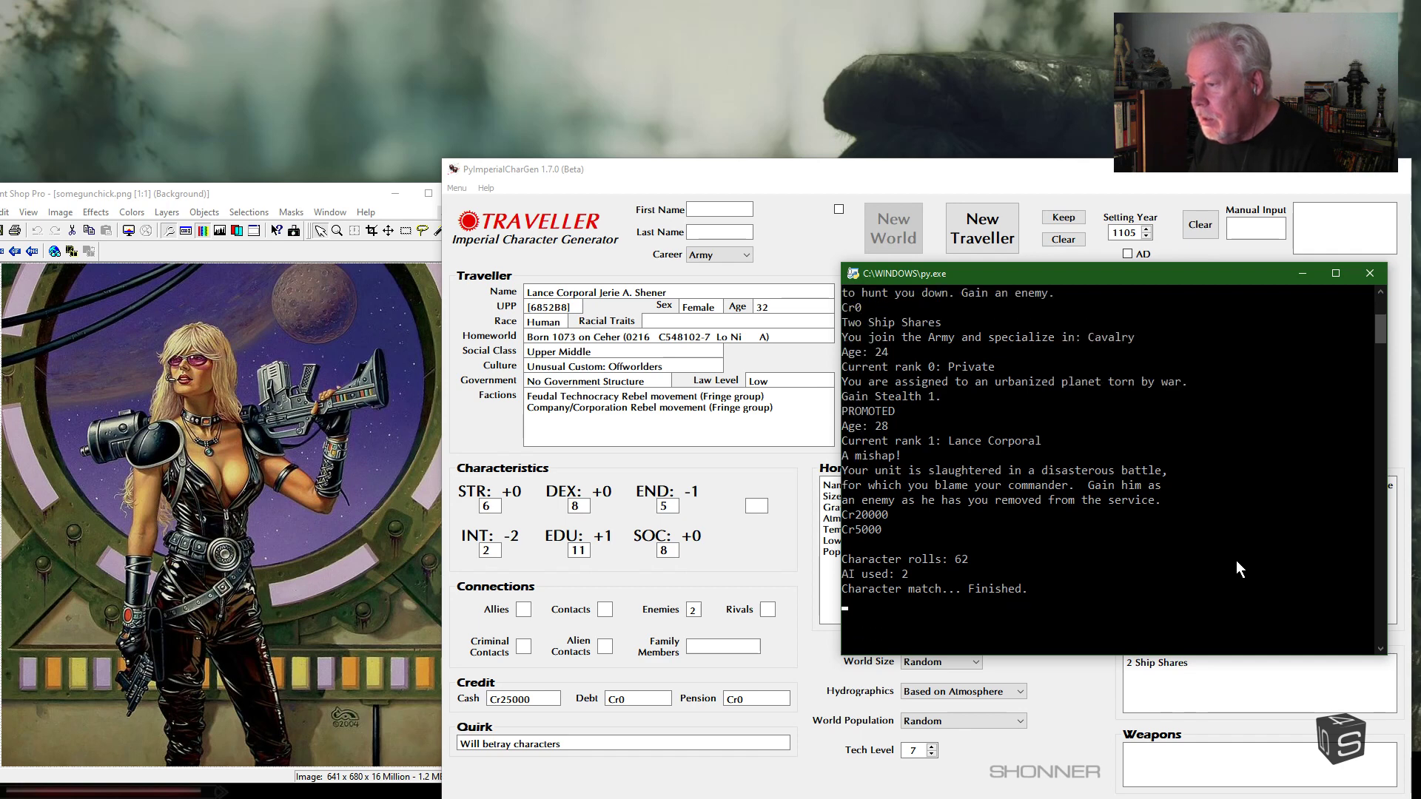
scroll(1236, 560, down, 1)
scroll(1235, 568, down, 1)
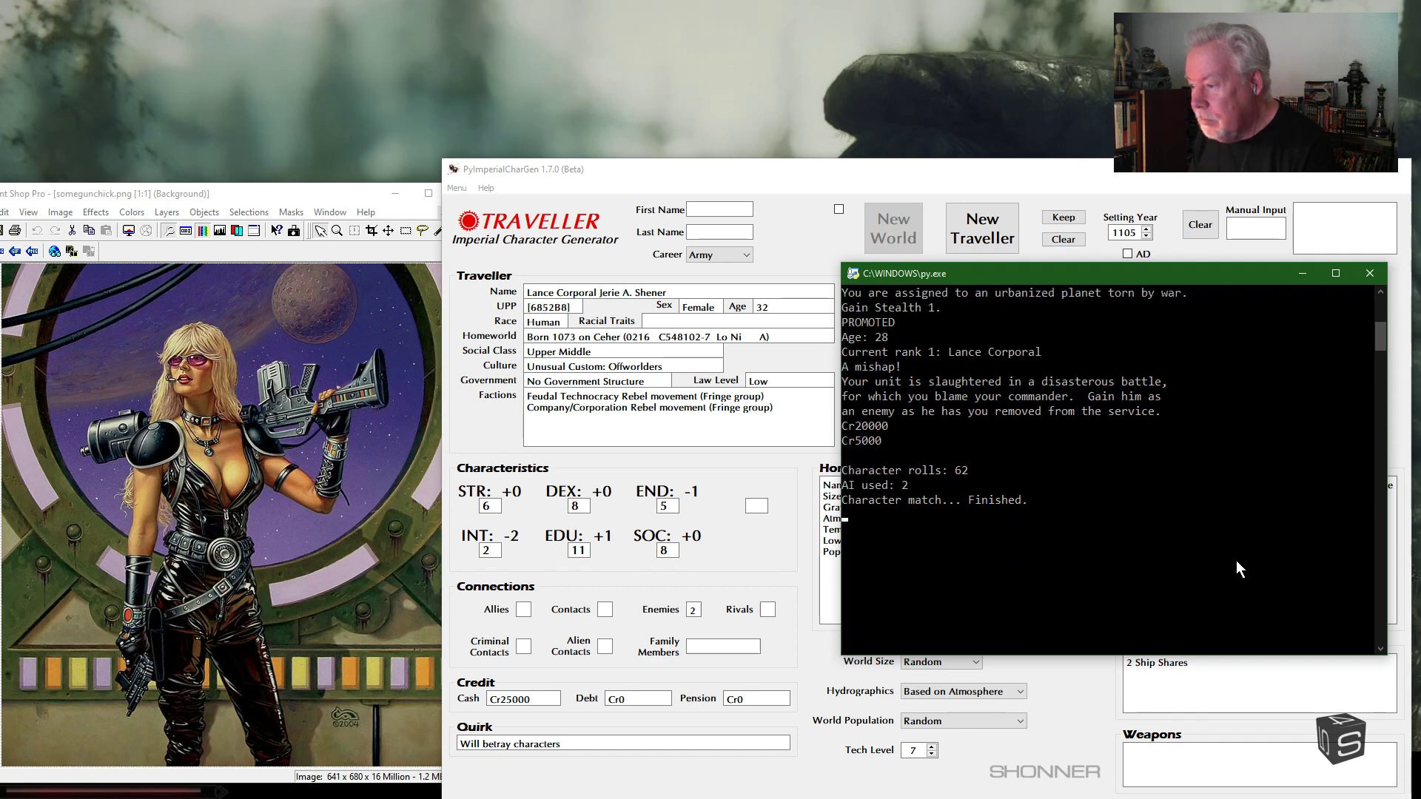
scroll(1236, 569, down, 1)
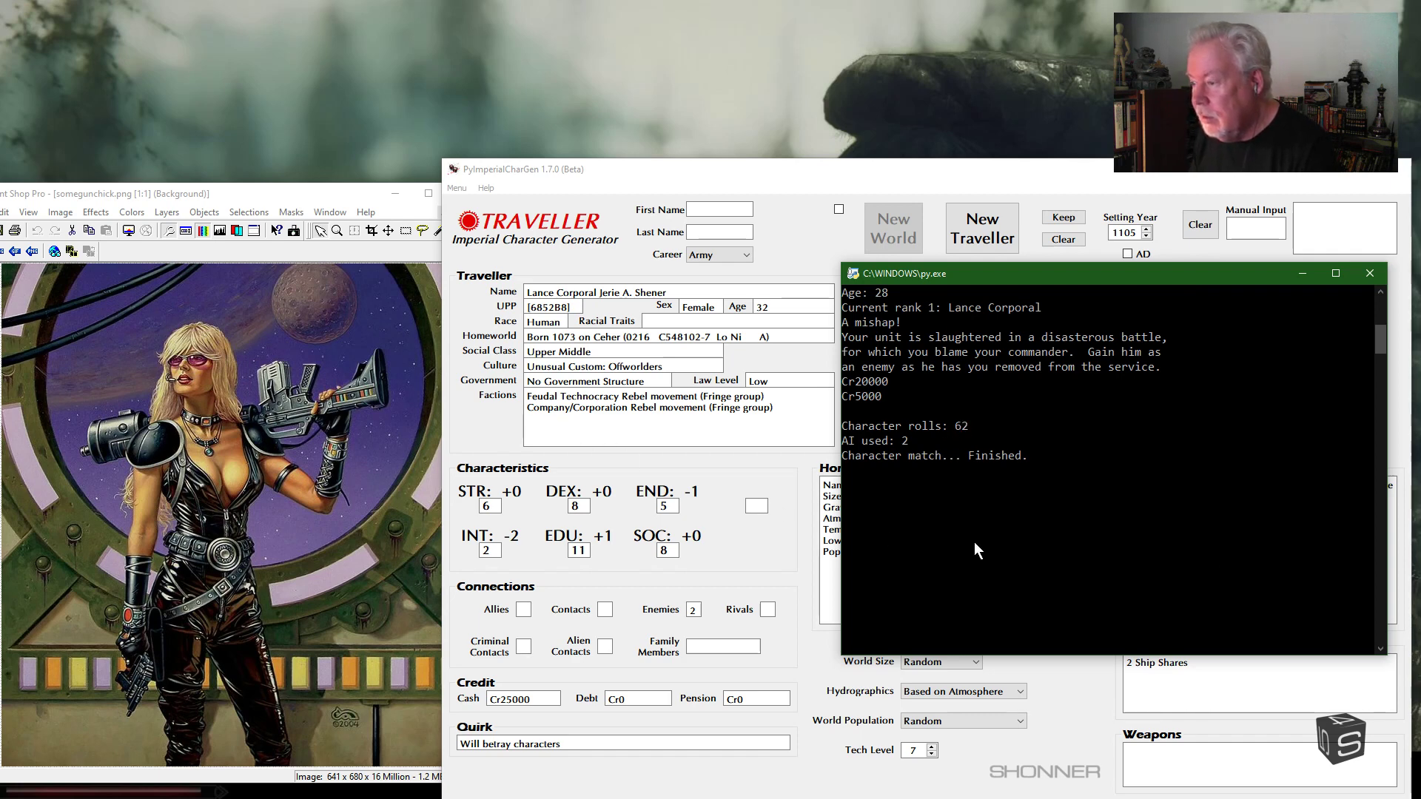
Step: Move the log down-left and bring the full sheet forward, leaving AI Used on Random
drag(1167, 281, 848, 386)
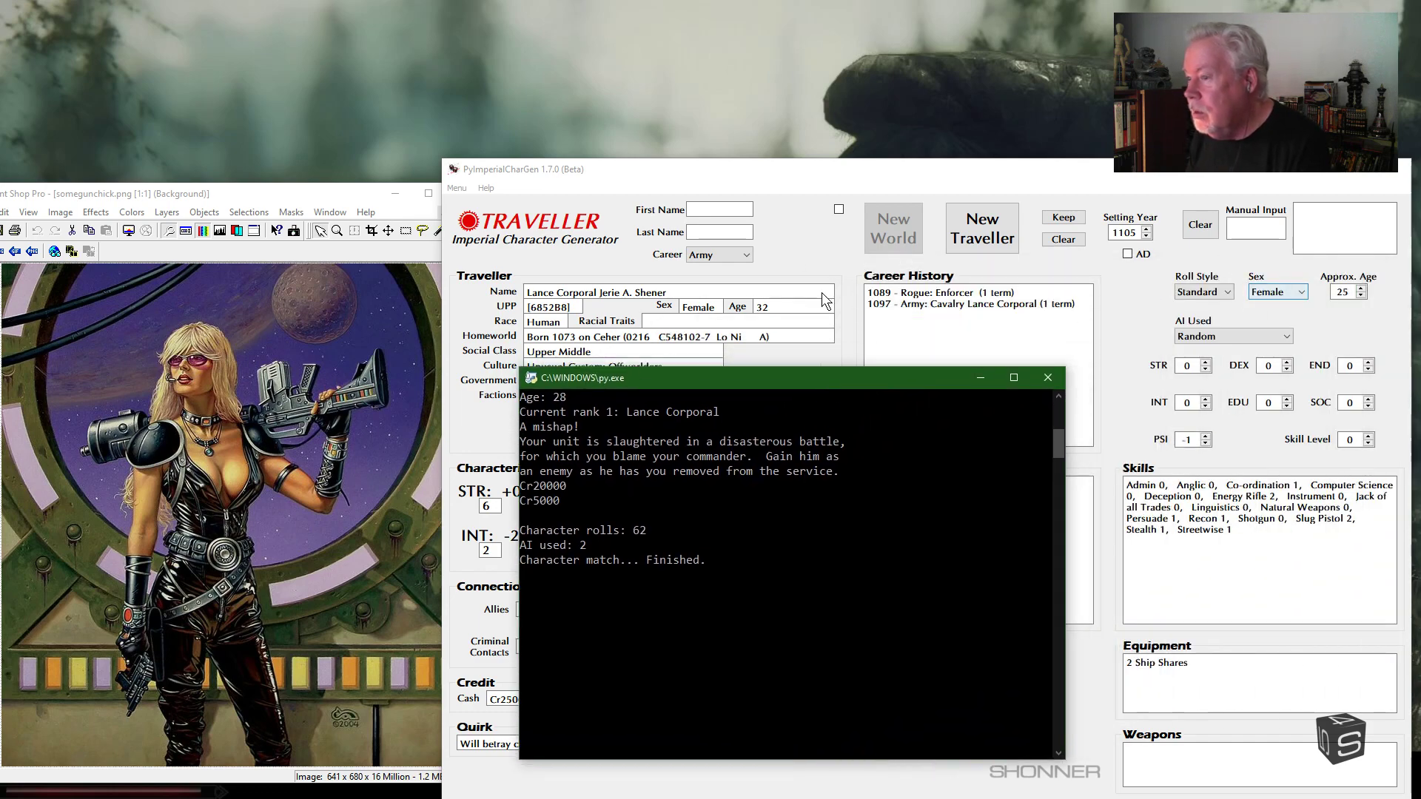
click(1232, 339)
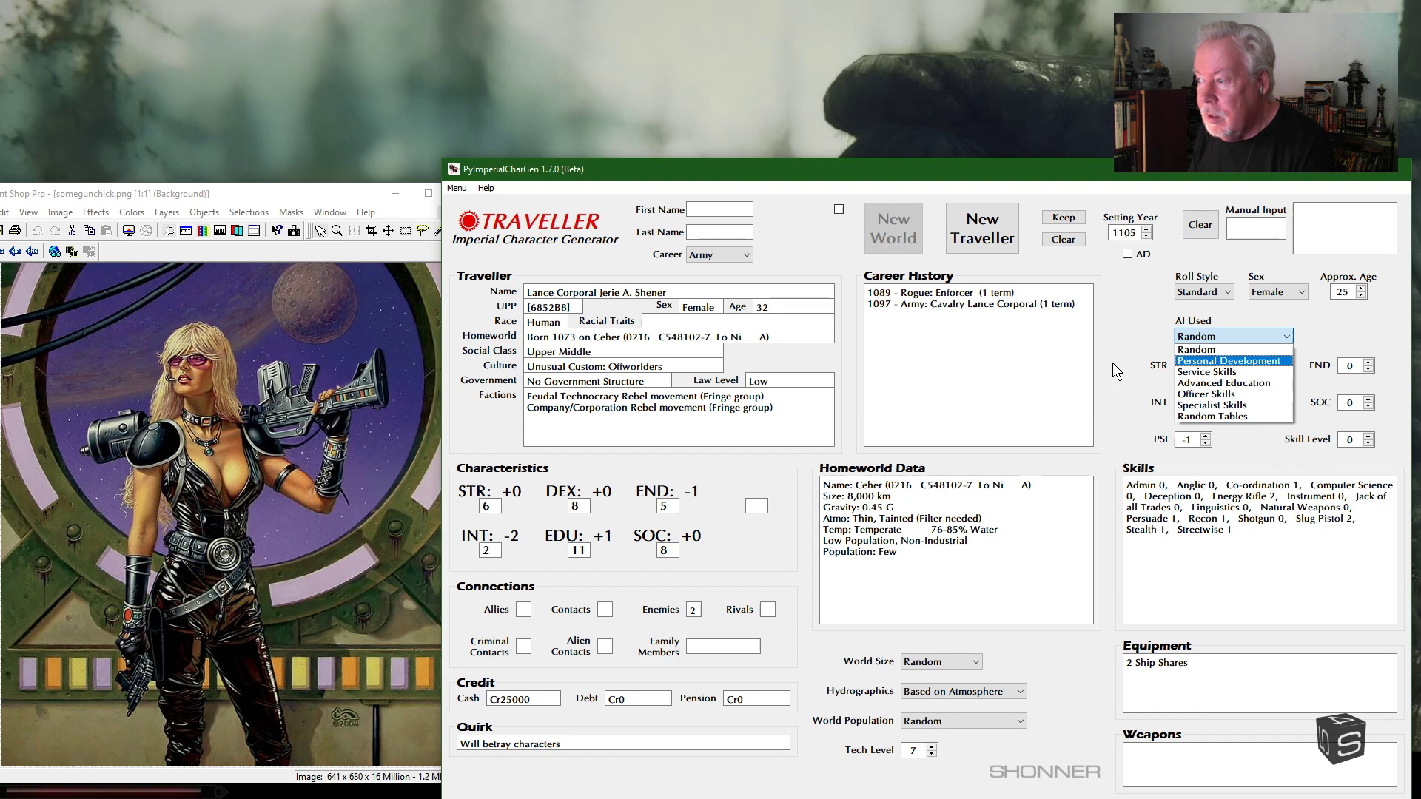
click(1133, 326)
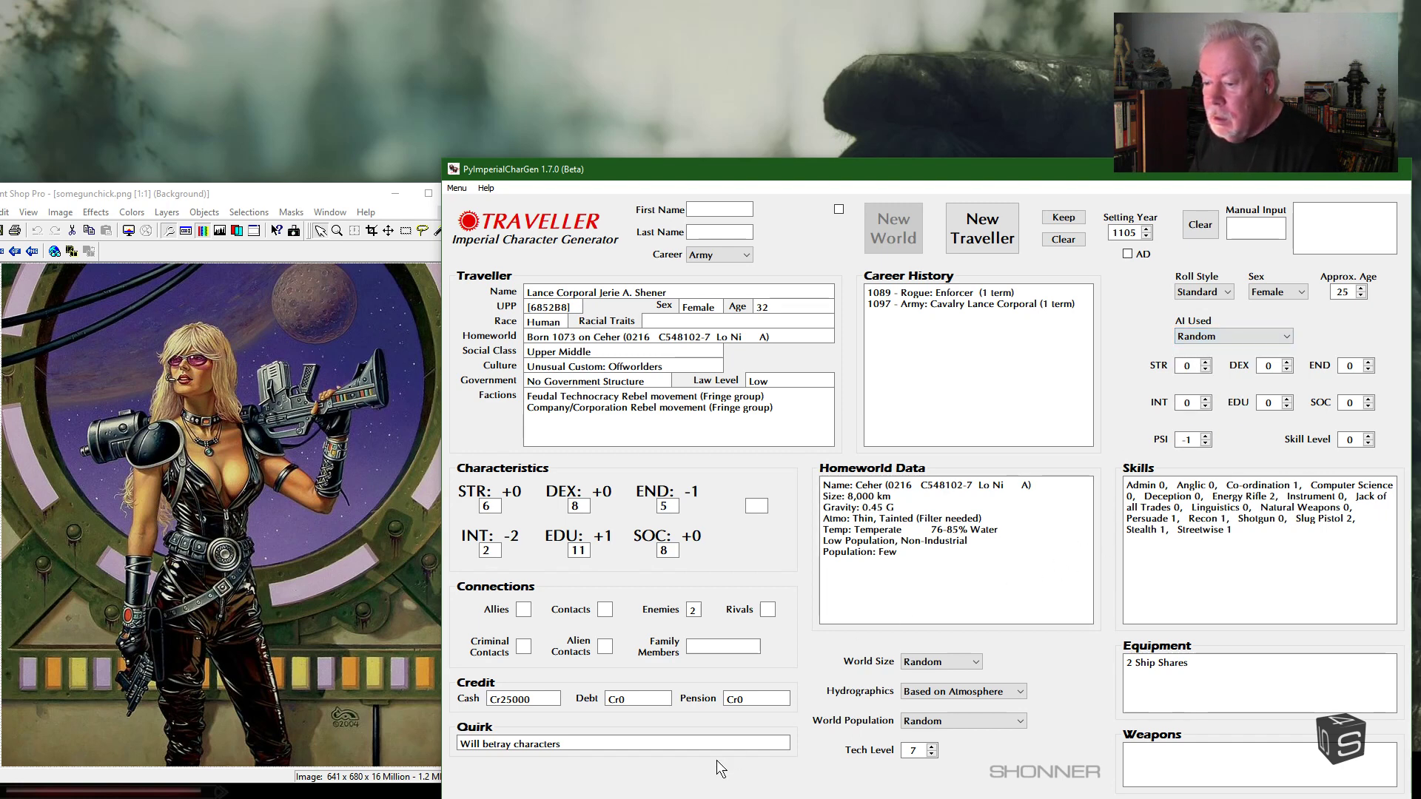